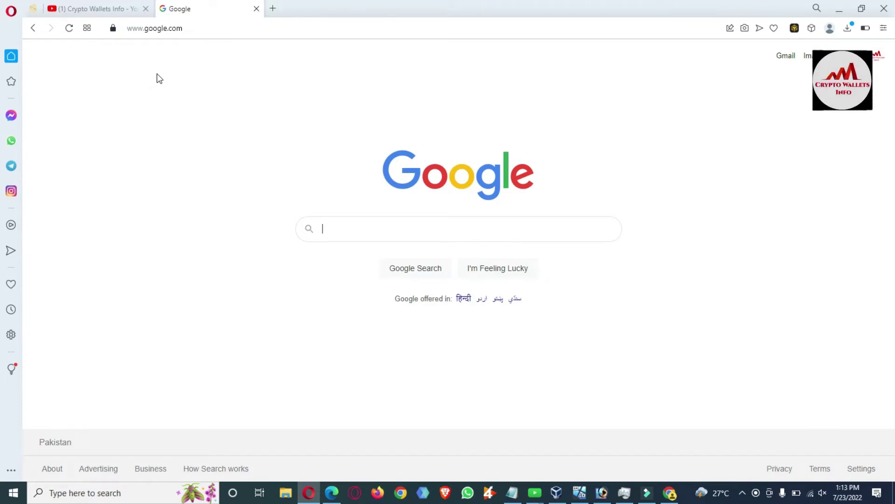
# Search Google for 'eth paper wallet generator' and open the pwall.org Ethereum result.
pyautogui.write('H')
pyautogui.press('BackSpace')
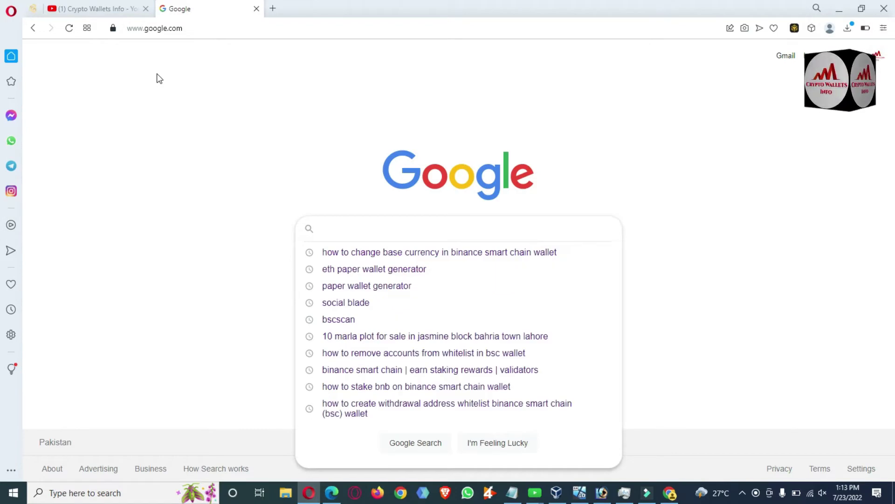
pyautogui.write('eth')
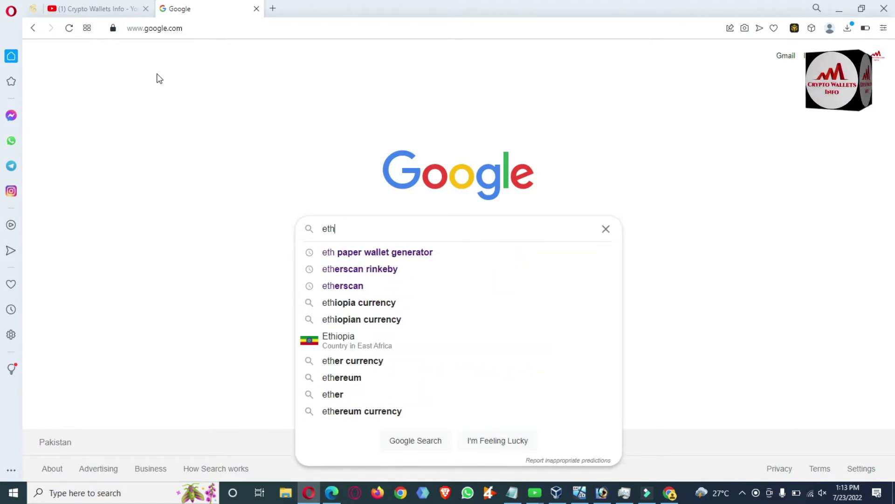
pyautogui.click(357, 252)
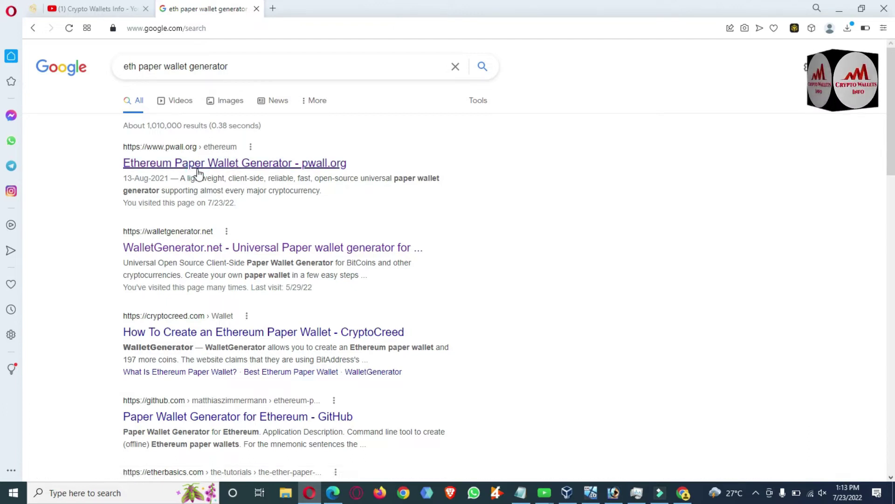
pyautogui.click(187, 165)
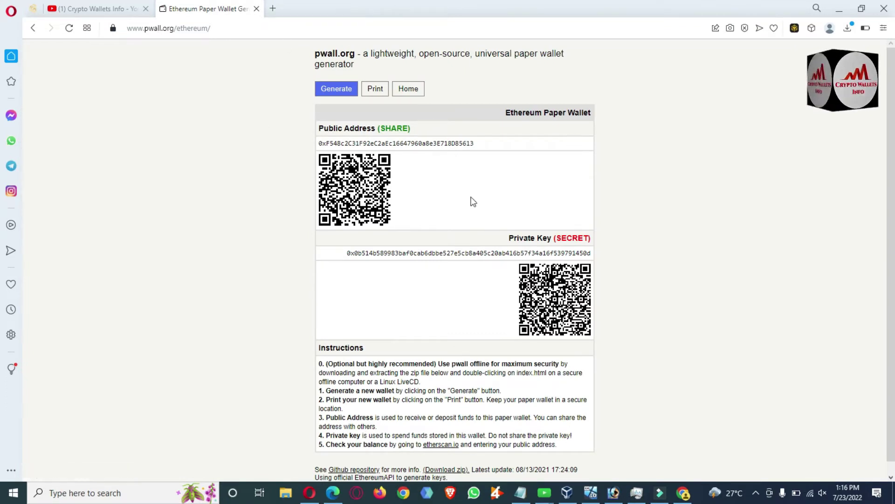
# Generate a new Ethereum paper wallet on pwall.org and select its public address with heading.
pyautogui.click(344, 87)
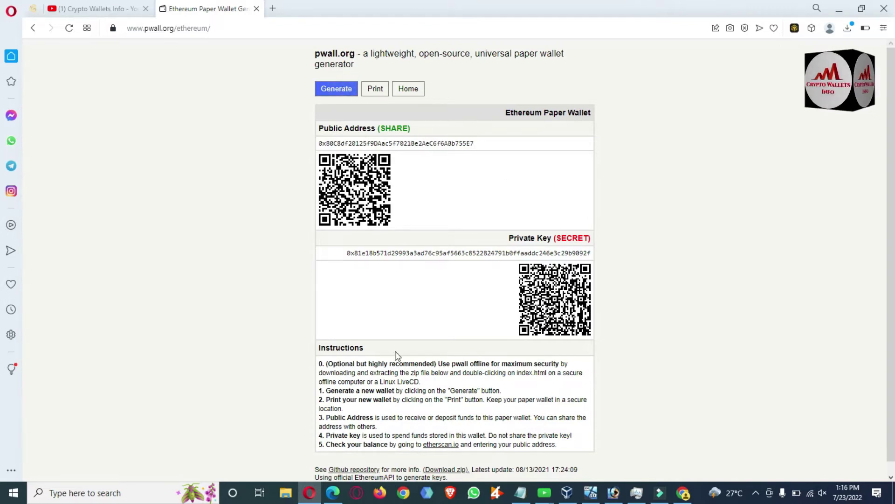
pyautogui.click(521, 493)
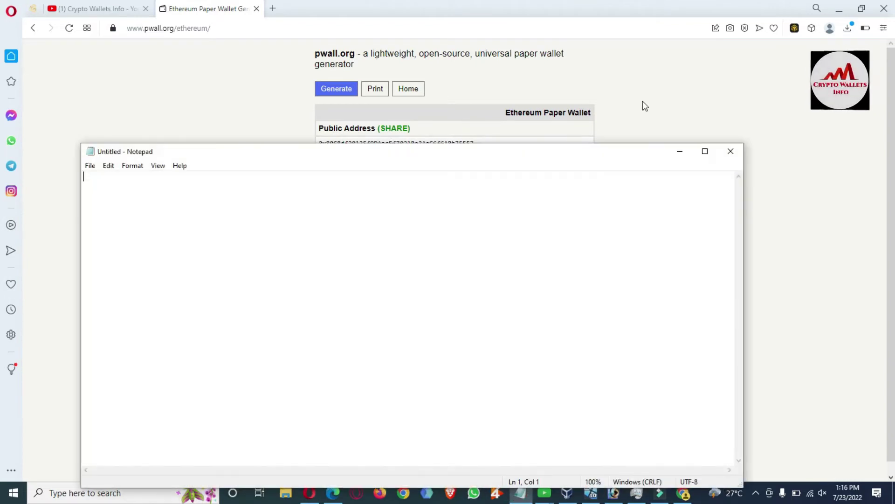
pyautogui.click(643, 101)
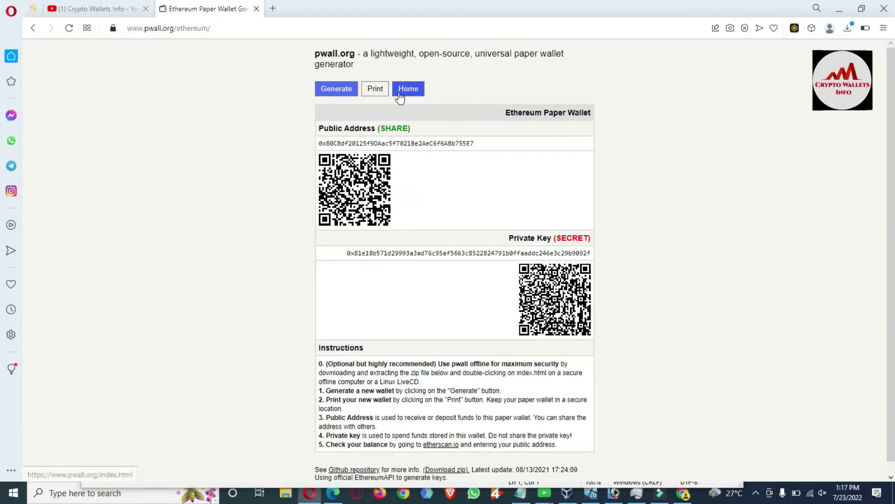
pyautogui.click(343, 94)
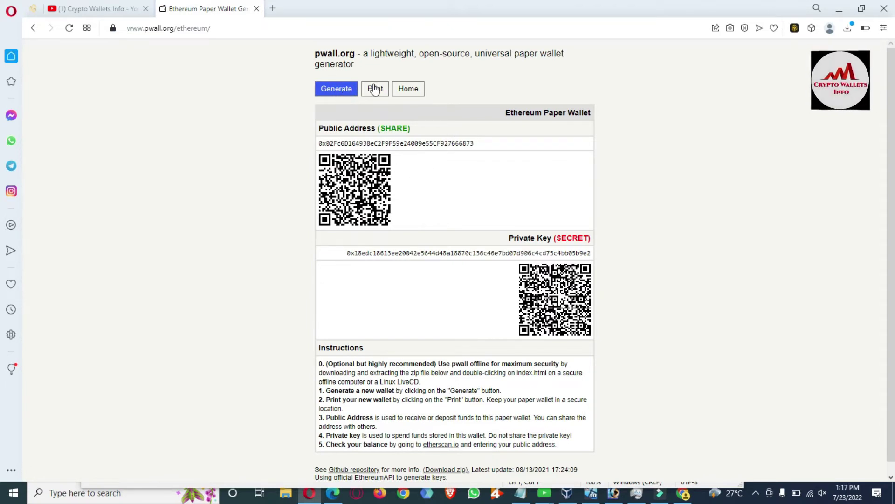
pyautogui.click(335, 96)
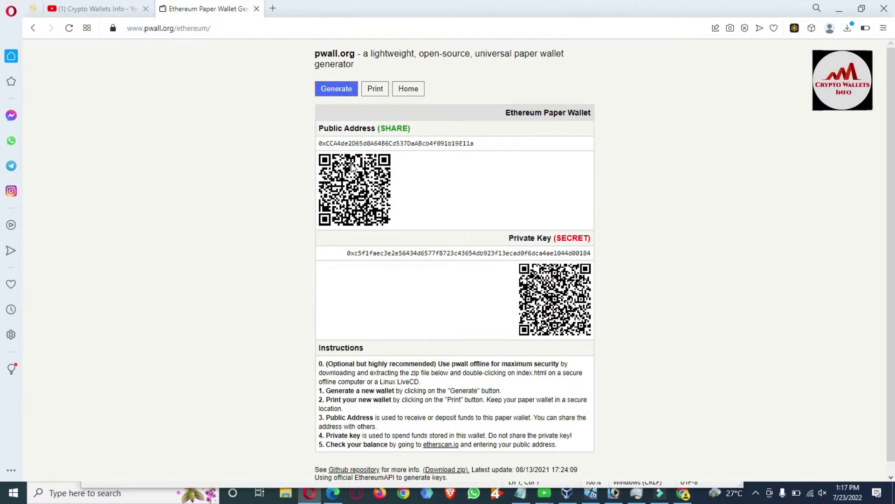
pyautogui.moveTo(482, 144); pyautogui.dragTo(316, 134)
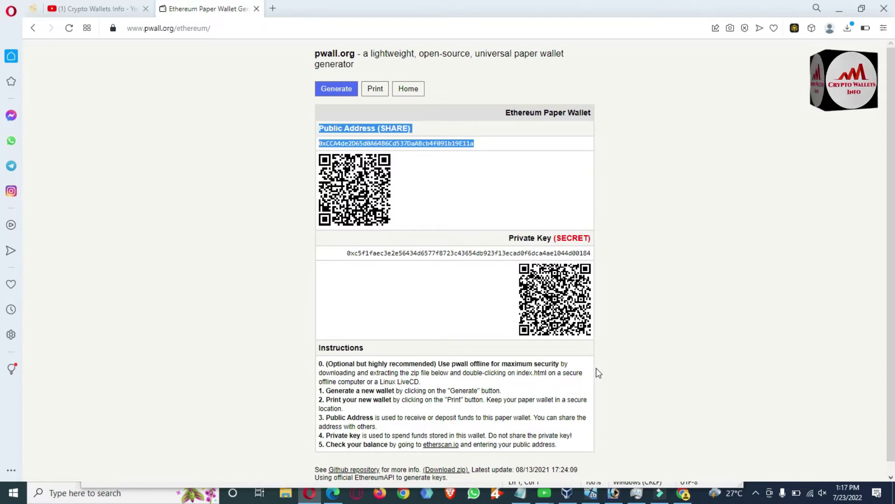
# Paste the public address with its heading into the blank Notepad document.
pyautogui.click(522, 493)
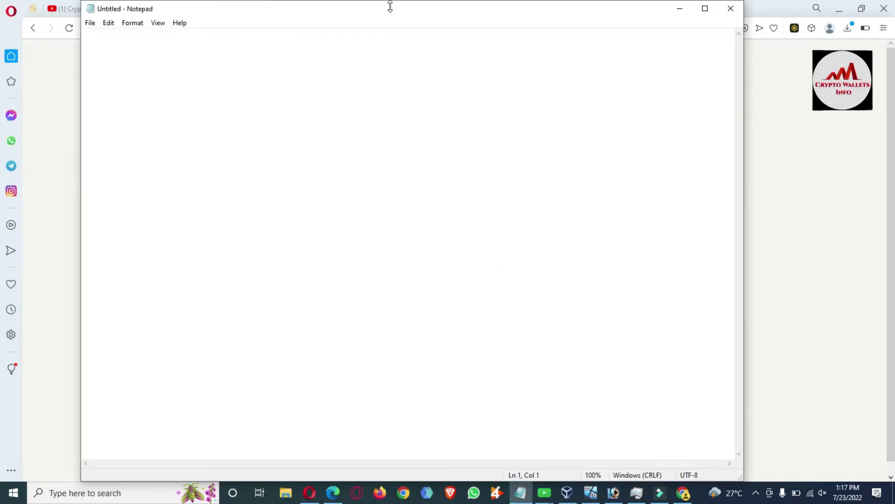
pyautogui.moveTo(391, 13); pyautogui.dragTo(437, 251)
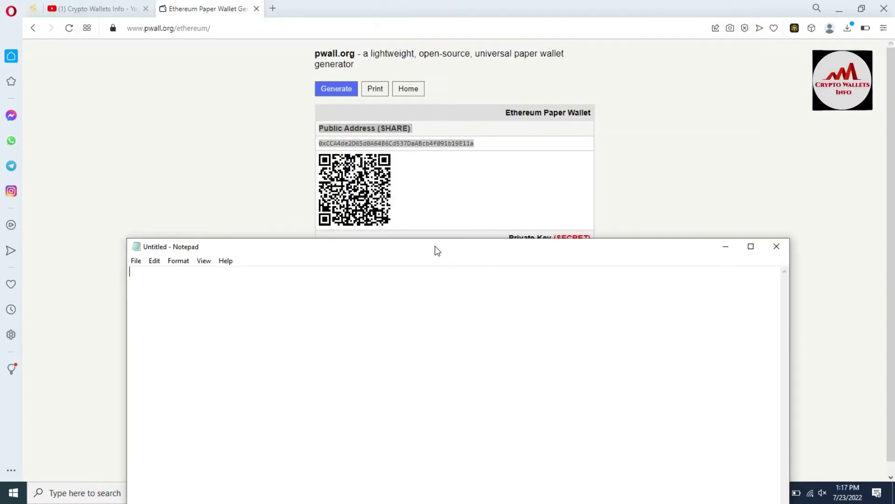
pyautogui.write('Public Address (SHARE) 0xCCA4de2D65d0A64B6Cd537DaABcb4f091b19E11a')
pyautogui.press('Return')
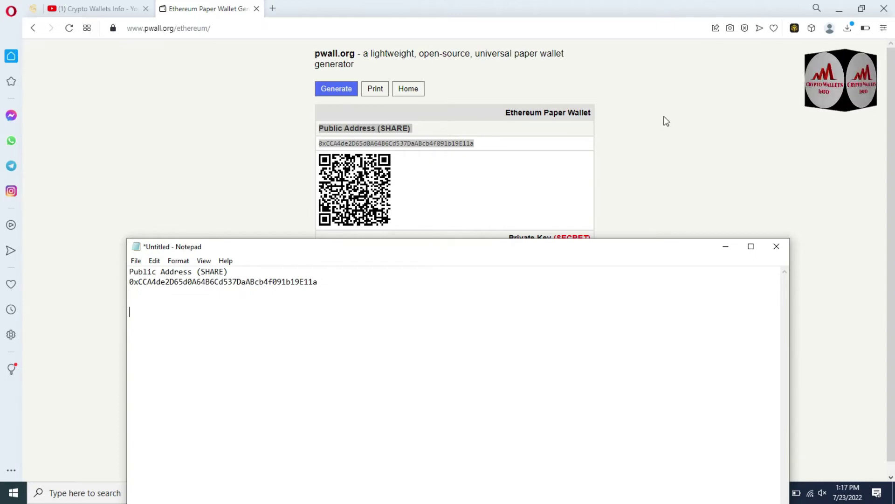
# Copy the private key with its heading from pwall.org and paste it below the address.
pyautogui.click(809, 212)
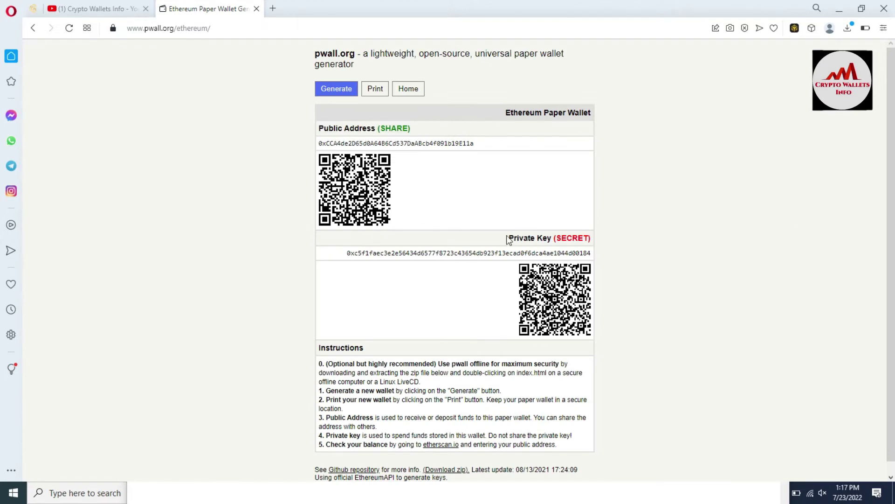
pyautogui.moveTo(508, 239); pyautogui.dragTo(592, 255)
pyautogui.hotkey('ctrl', 'c')
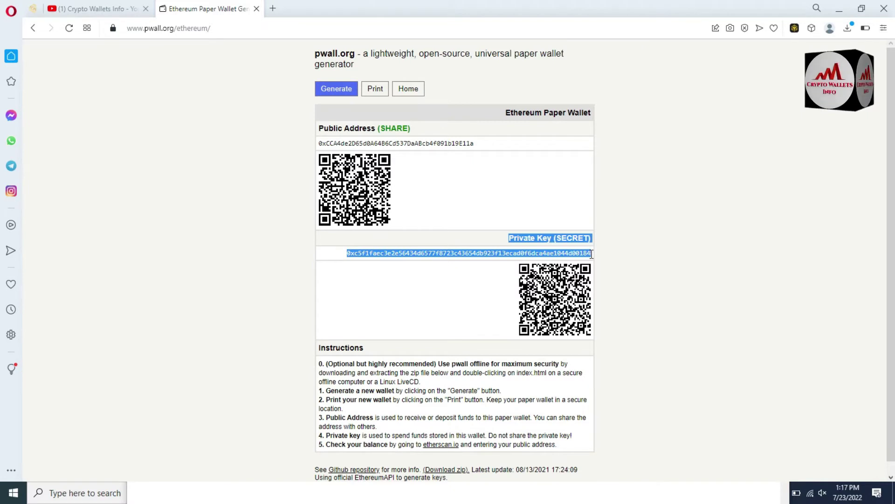
pyautogui.click(546, 495)
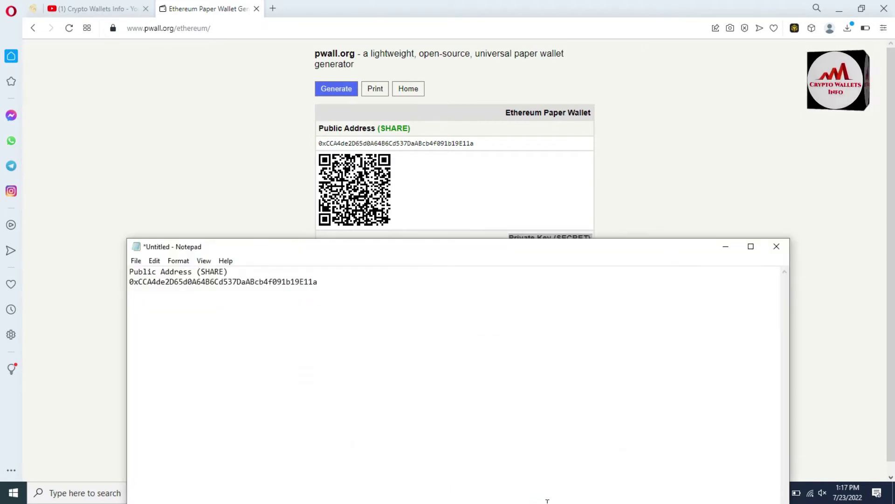
pyautogui.hotkey('ctrl', 'v')
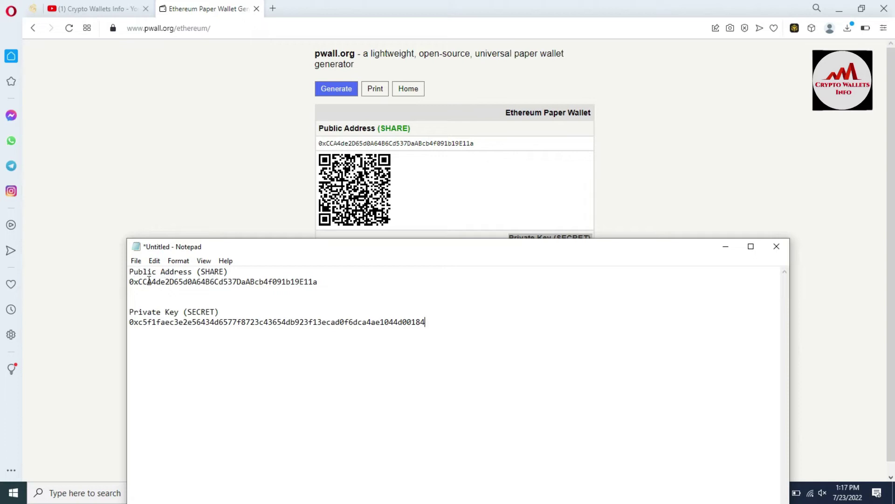
# Reselect the private key text and its QR code on pwall.org, then return to Notepad.
pyautogui.moveTo(425, 252); pyautogui.dragTo(407, 296)
pyautogui.click(700, 138)
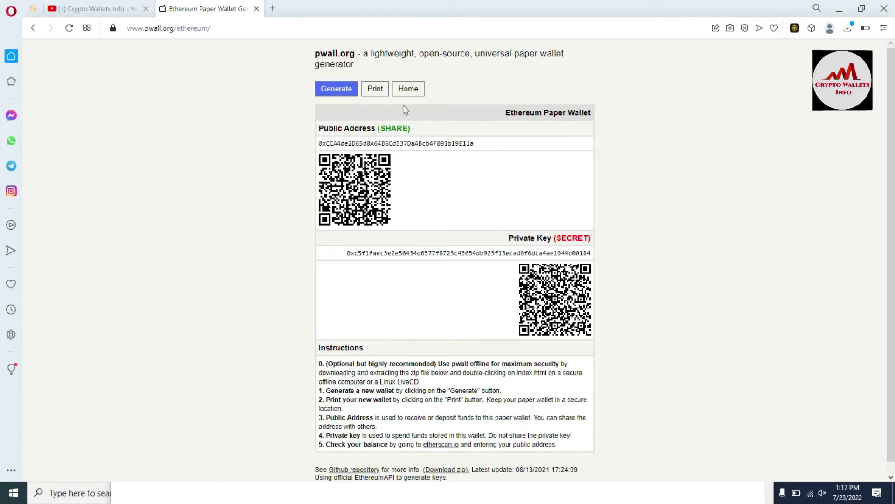
pyautogui.moveTo(344, 257); pyautogui.dragTo(602, 254)
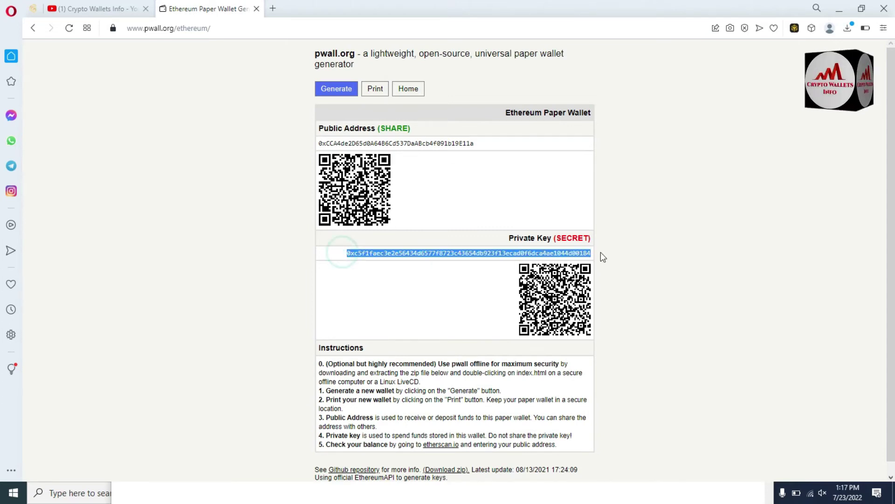
pyautogui.click(719, 202)
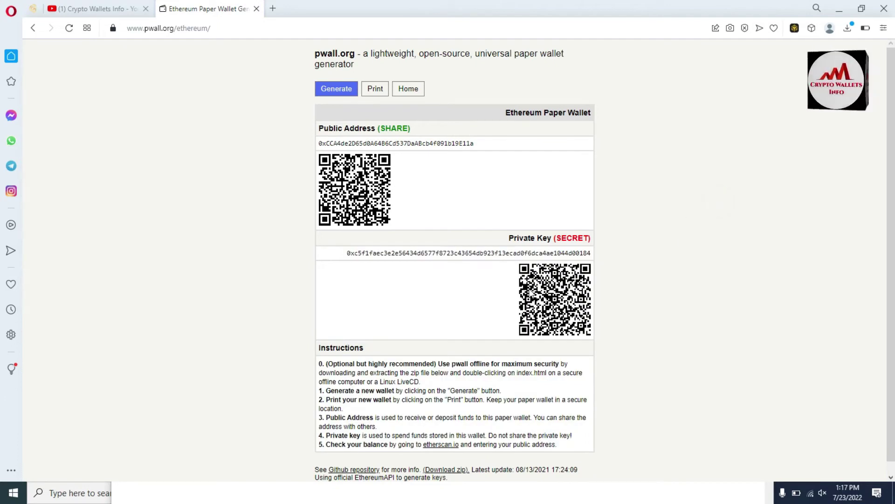
pyautogui.click(507, 267)
pyautogui.moveTo(507, 266); pyautogui.dragTo(586, 321)
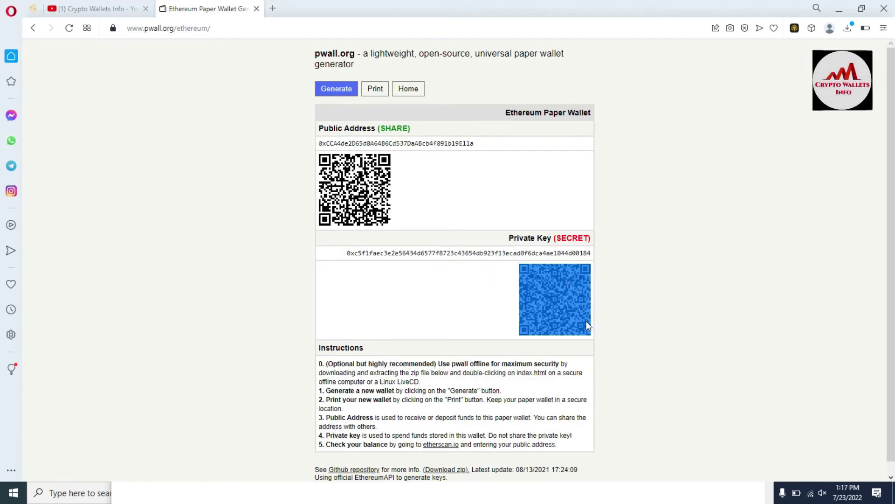
pyautogui.doubleClick(581, 314)
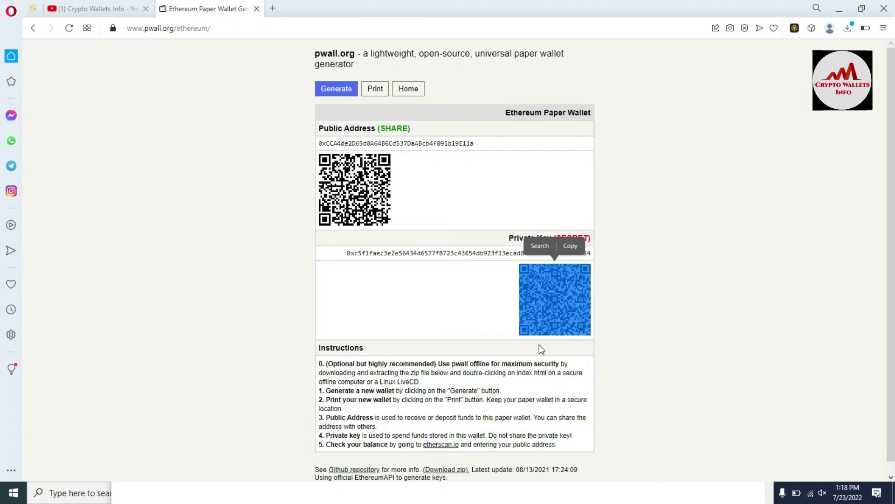
pyautogui.click(350, 254)
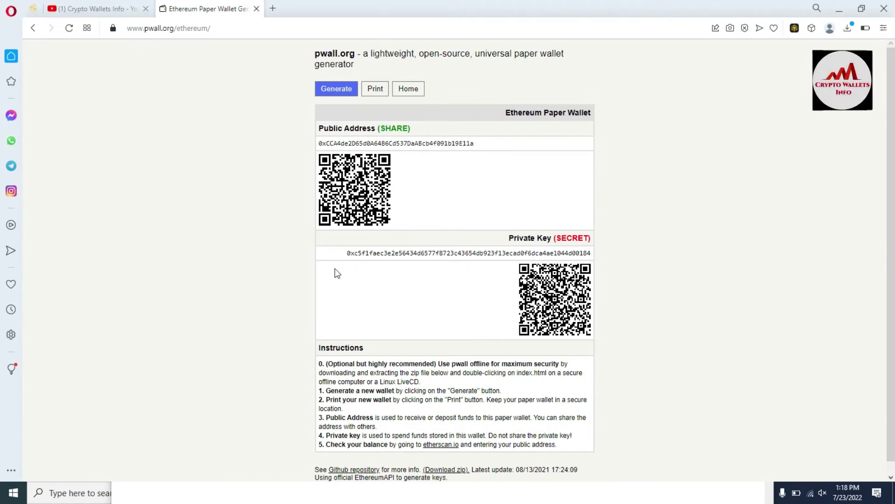
pyautogui.moveTo(343, 253); pyautogui.dragTo(601, 256)
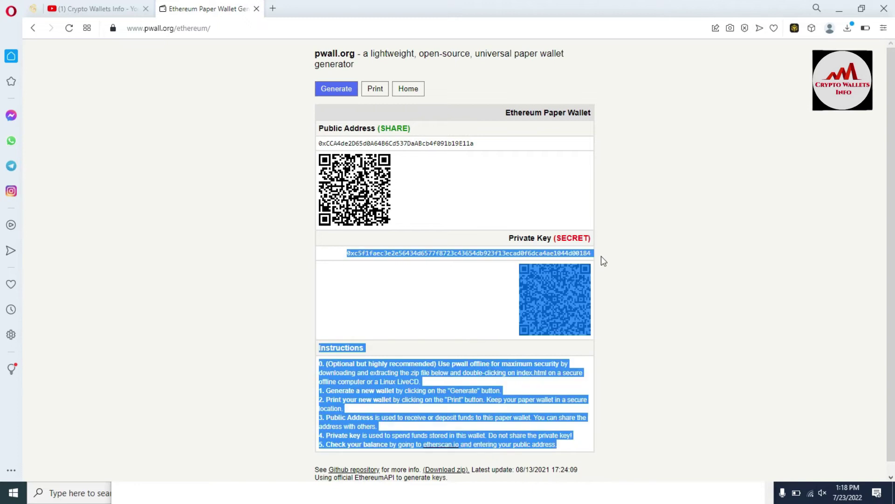
pyautogui.click(606, 253)
pyautogui.click(595, 498)
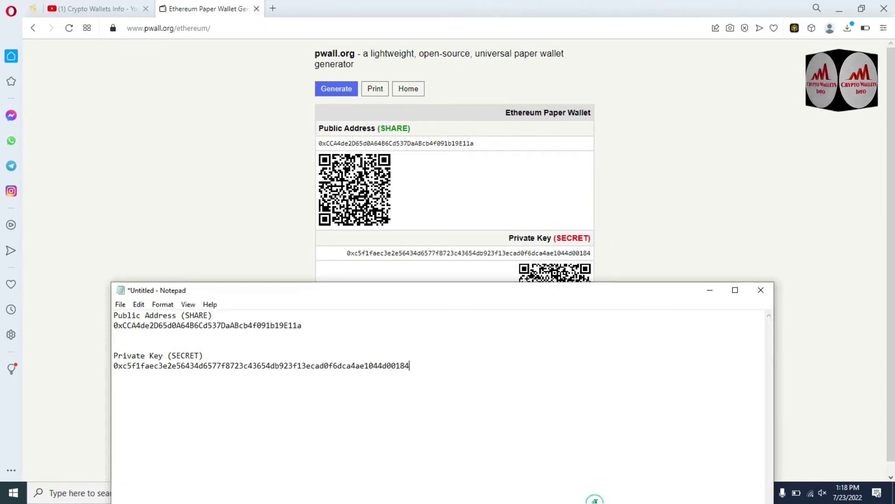
# Unlock the Binance Wallet extension with its password to show the 0.00 ETH balance.
pyautogui.click(714, 142)
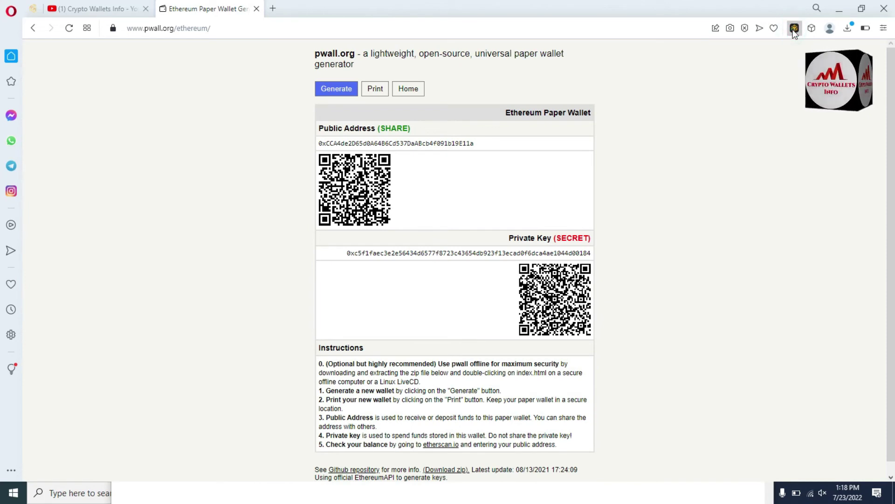
pyautogui.click(794, 30)
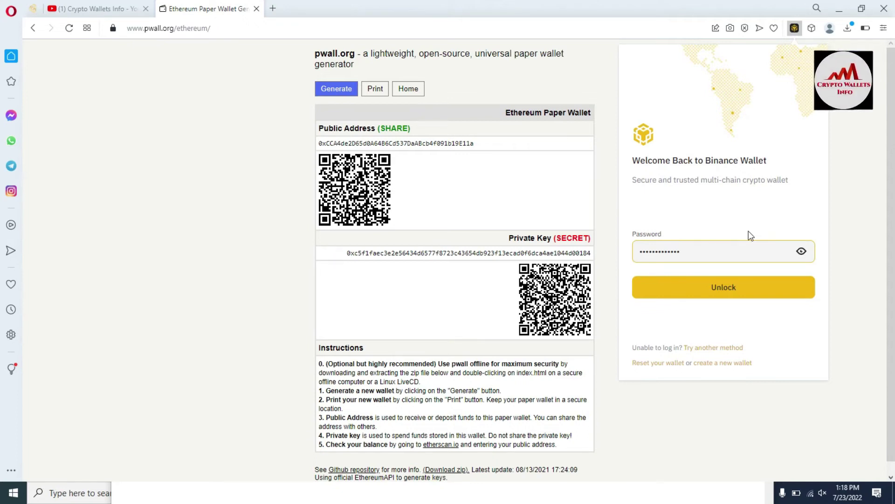
pyautogui.click(727, 286)
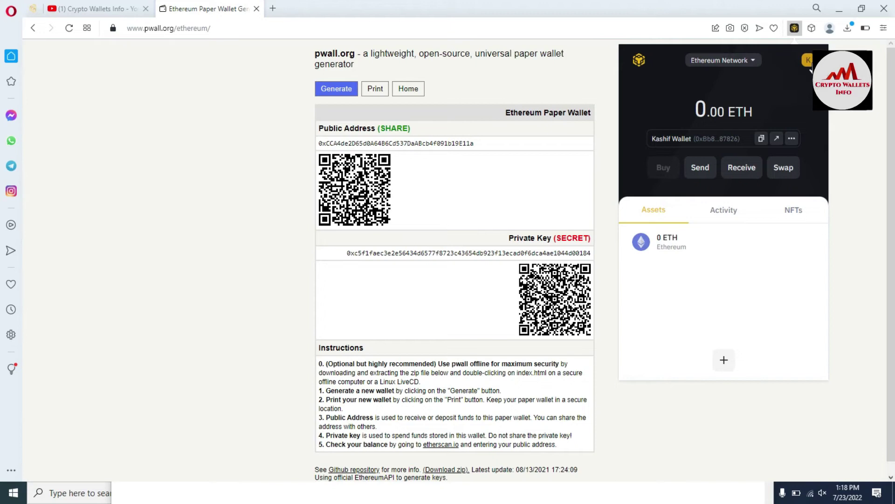
# Browse the Binance Wallet account list, then go back to the main balance view.
pyautogui.click(810, 67)
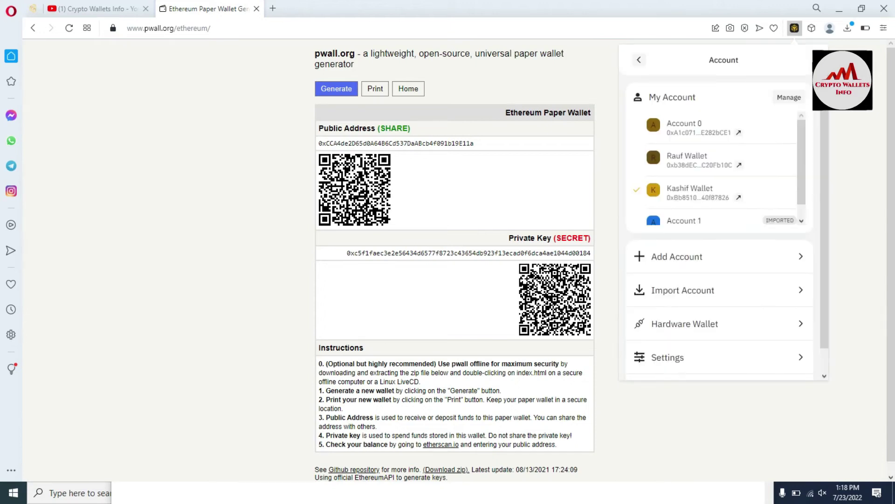
pyautogui.moveTo(802, 128); pyautogui.dragTo(804, 151)
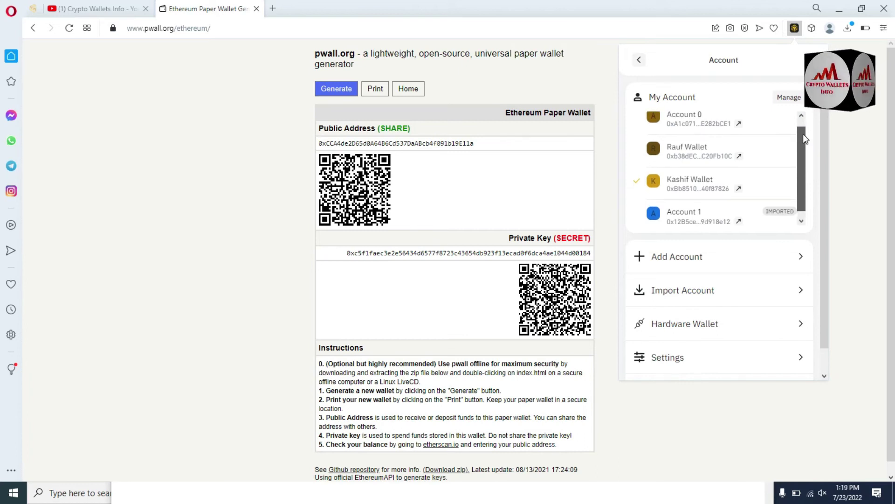
pyautogui.moveTo(803, 137); pyautogui.dragTo(805, 149)
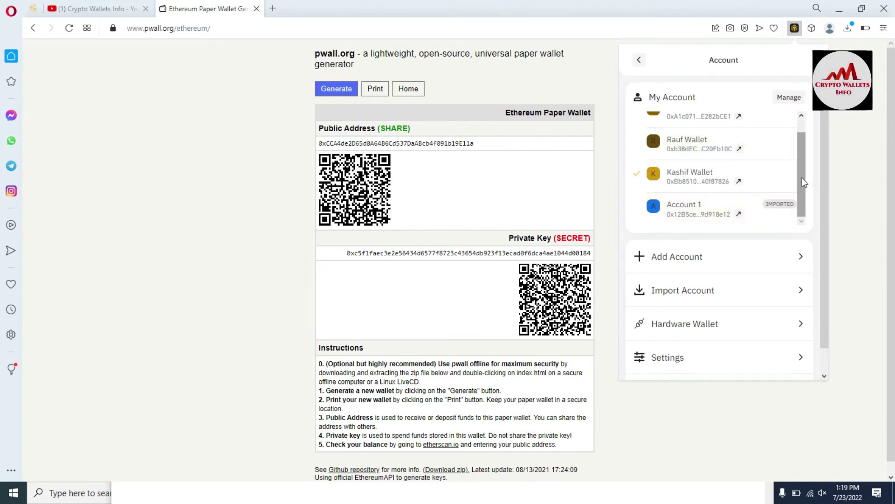
pyautogui.moveTo(802, 177); pyautogui.dragTo(802, 141)
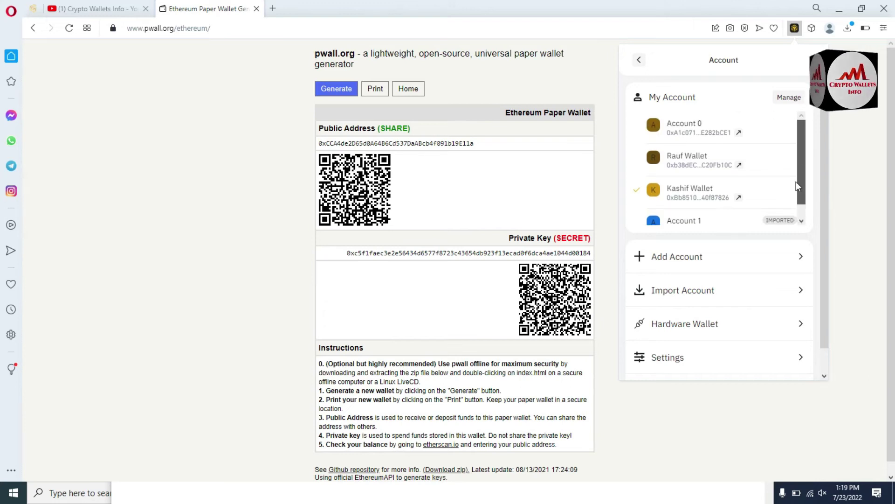
pyautogui.scroll(-1, 738, 156)
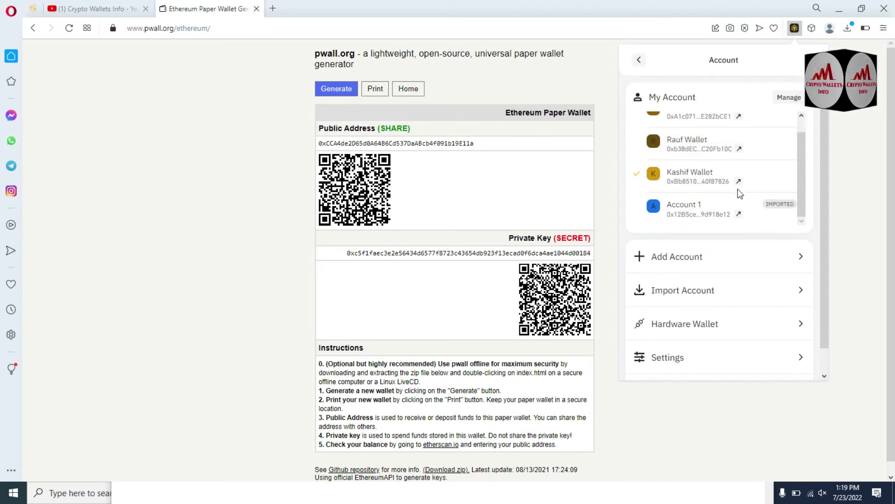
pyautogui.click(639, 60)
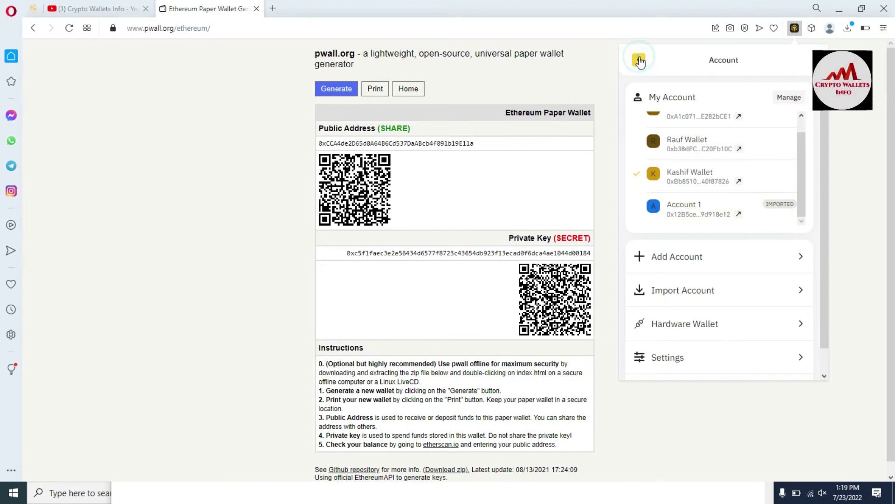
pyautogui.click(639, 61)
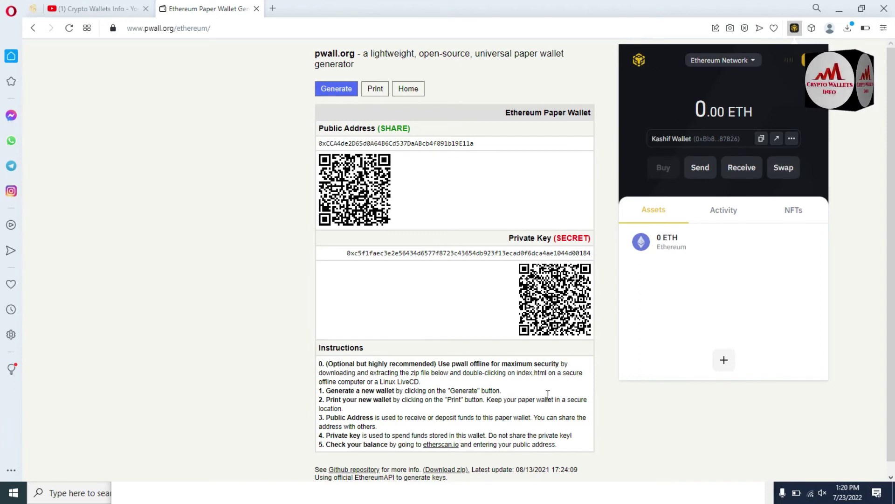
# Select the private key line in Notepad and reopen the wallet's account list.
pyautogui.click(445, 497)
pyautogui.click(411, 365)
pyautogui.moveTo(412, 366); pyautogui.dragTo(95, 373)
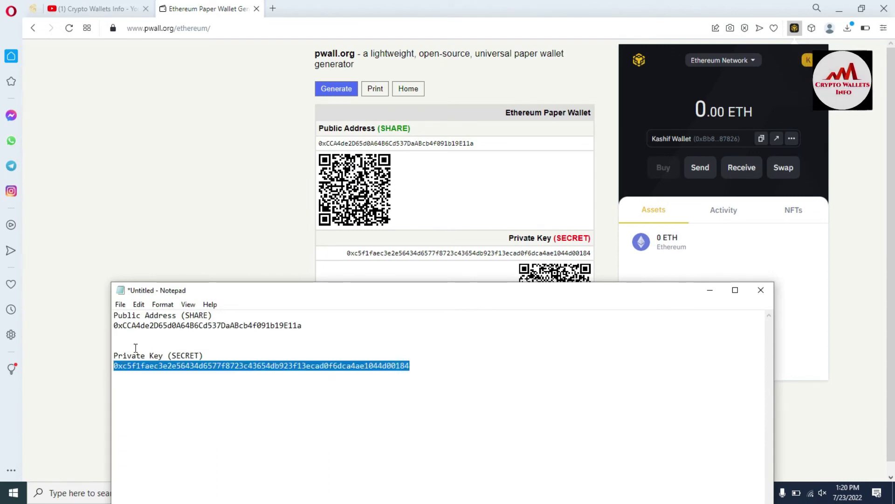
pyautogui.click(793, 64)
pyautogui.click(801, 63)
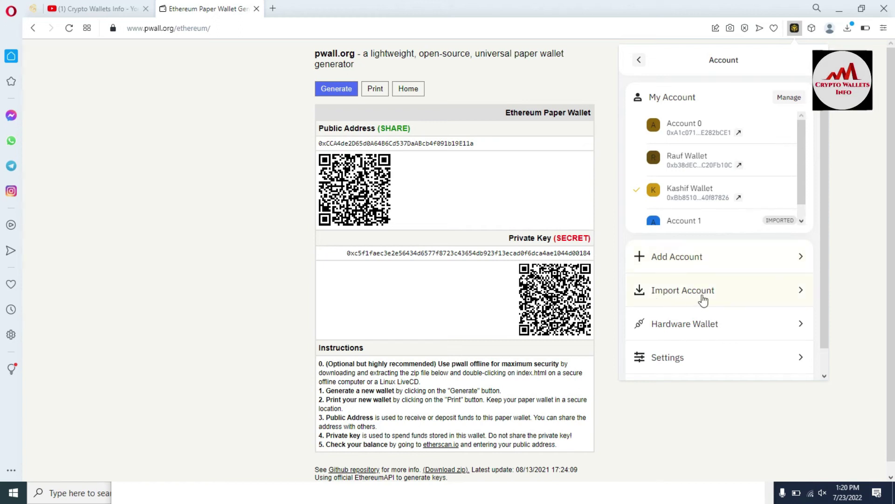
# Import the pasted private key via Import Account > Private Key and select Account 2.
pyautogui.click(683, 290)
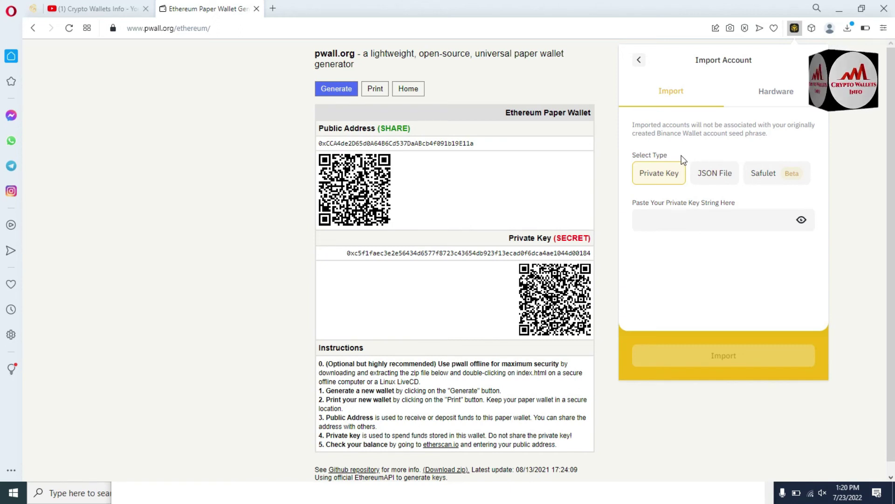
pyautogui.click(679, 220)
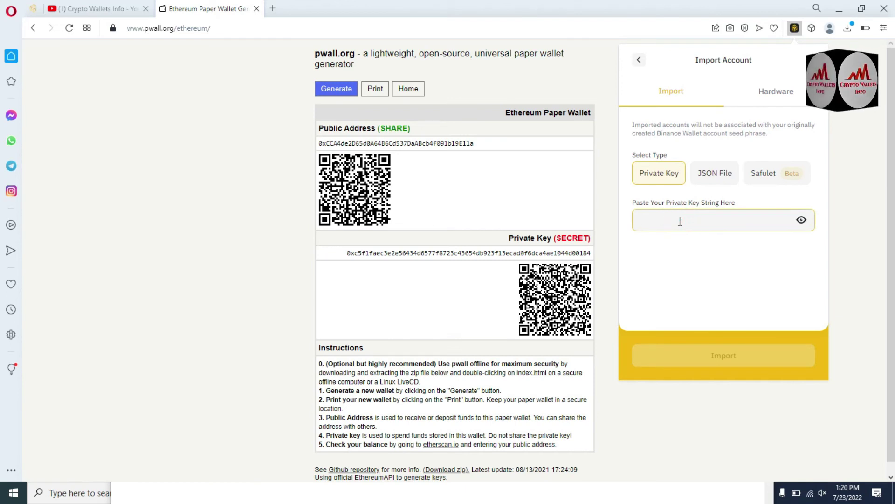
pyautogui.hotkey('ctrl', 'v')
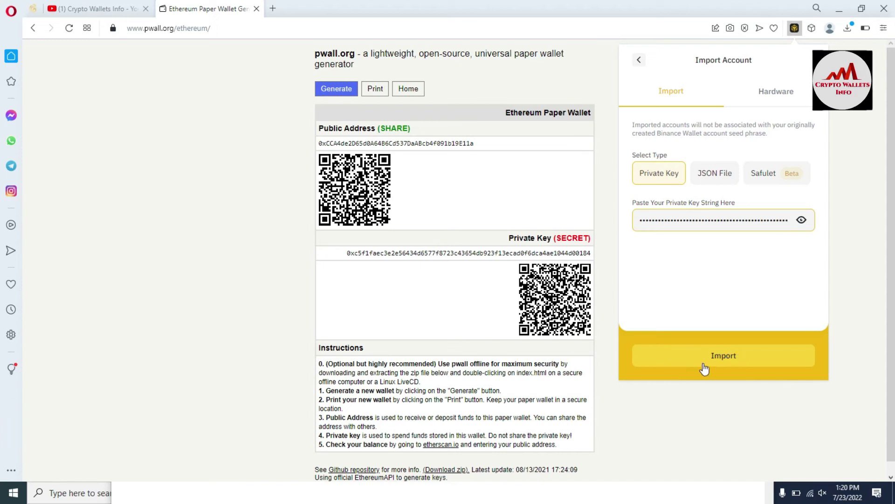
pyautogui.click(717, 359)
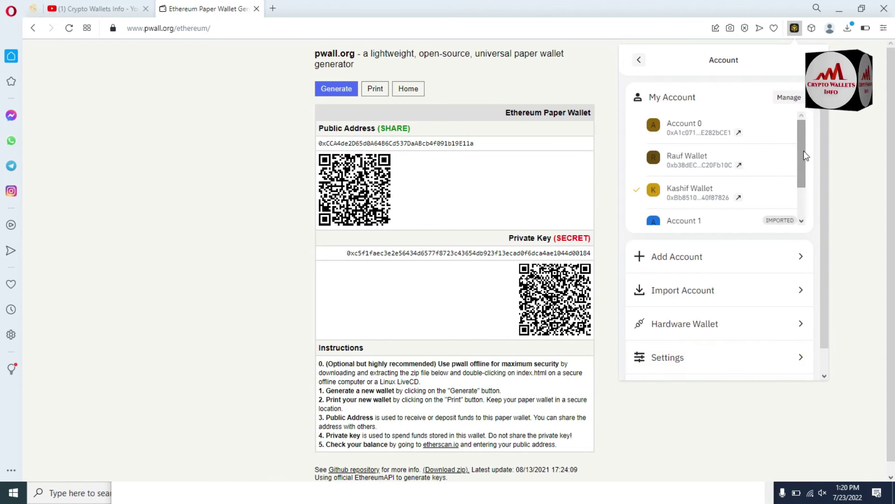
pyautogui.click(802, 191)
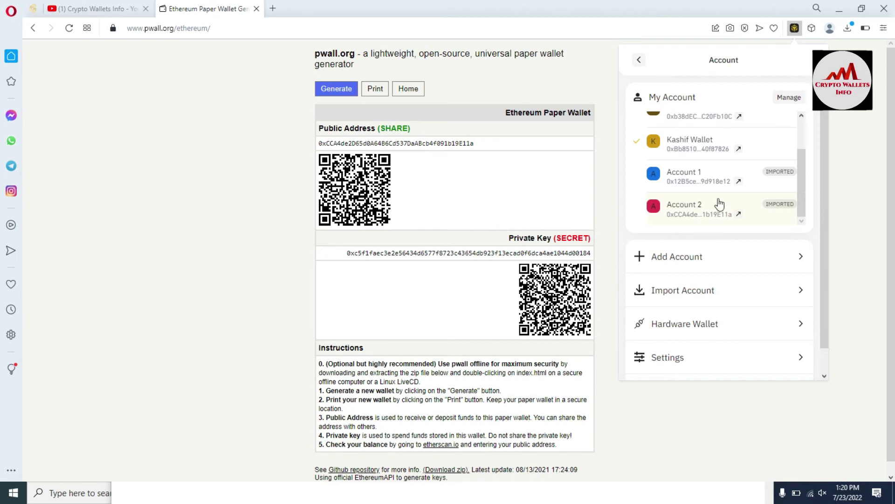
pyautogui.click(707, 212)
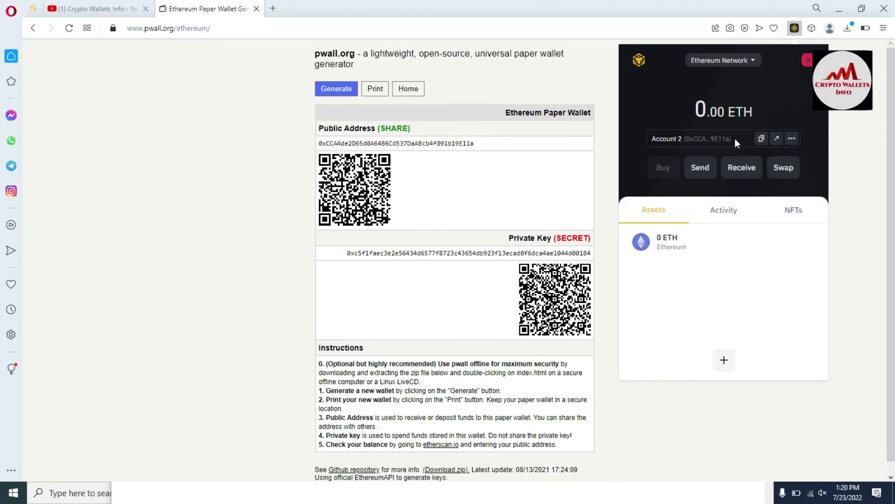
pyautogui.moveTo(685, 139); pyautogui.dragTo(731, 140)
pyautogui.click(463, 146)
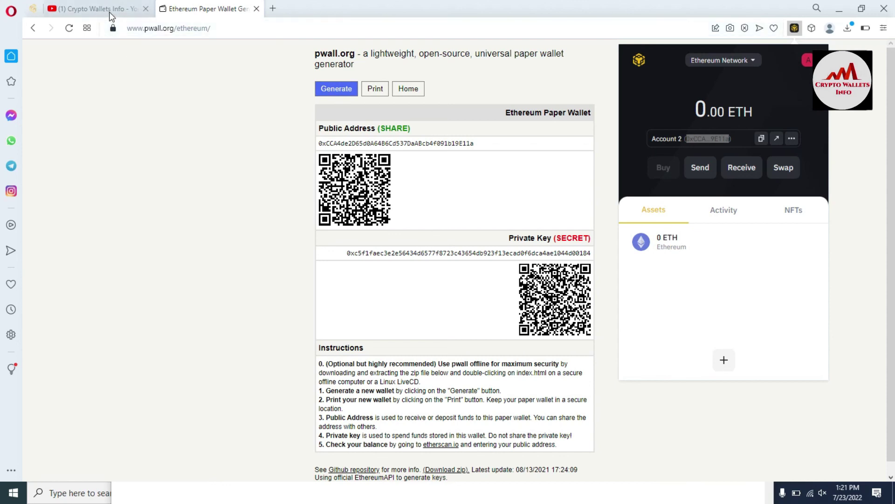
# Show the Crypto Wallets Info channel's VIDEOS tab on YouTube and scroll through the uploads.
pyautogui.click(111, 15)
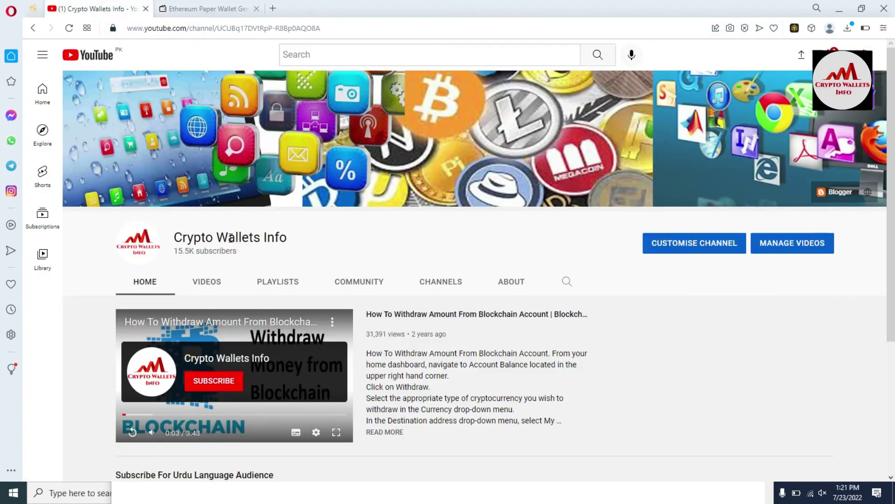
pyautogui.click(208, 286)
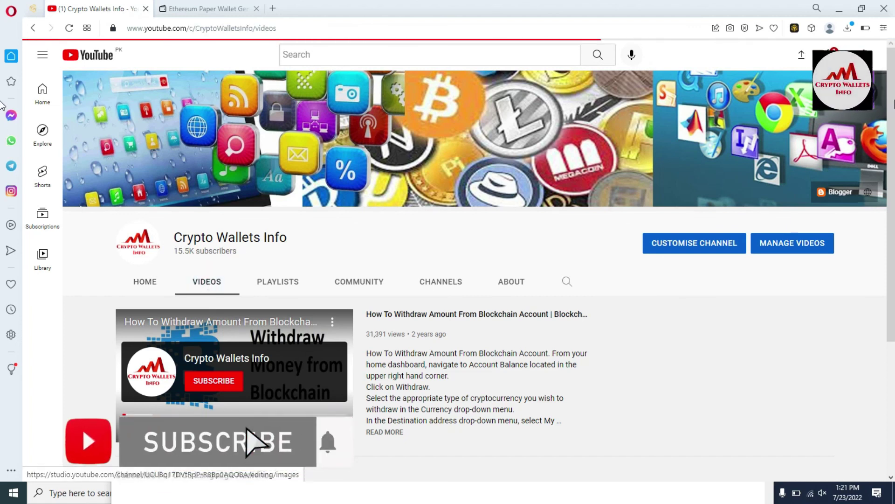
pyautogui.moveTo(893, 82)
pyautogui.mouseDown()
pyautogui.moveTo(892, 275)
pyautogui.moveTo(893, 66)
pyautogui.mouseUp()
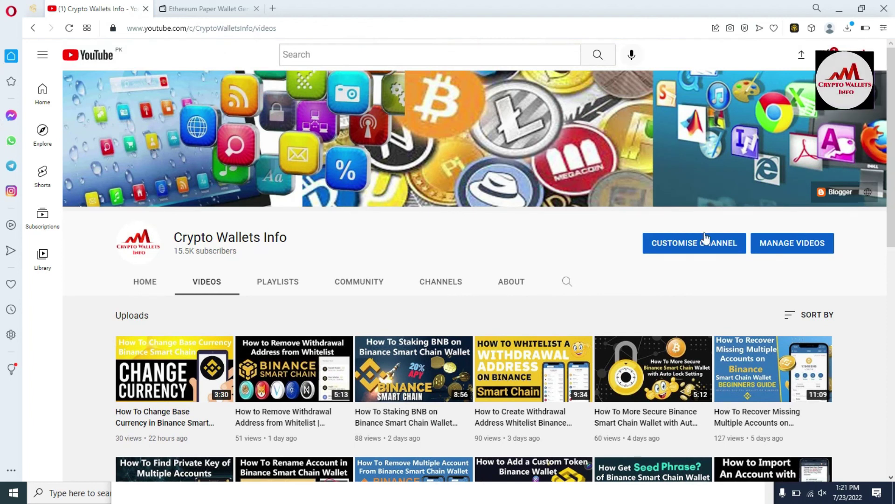